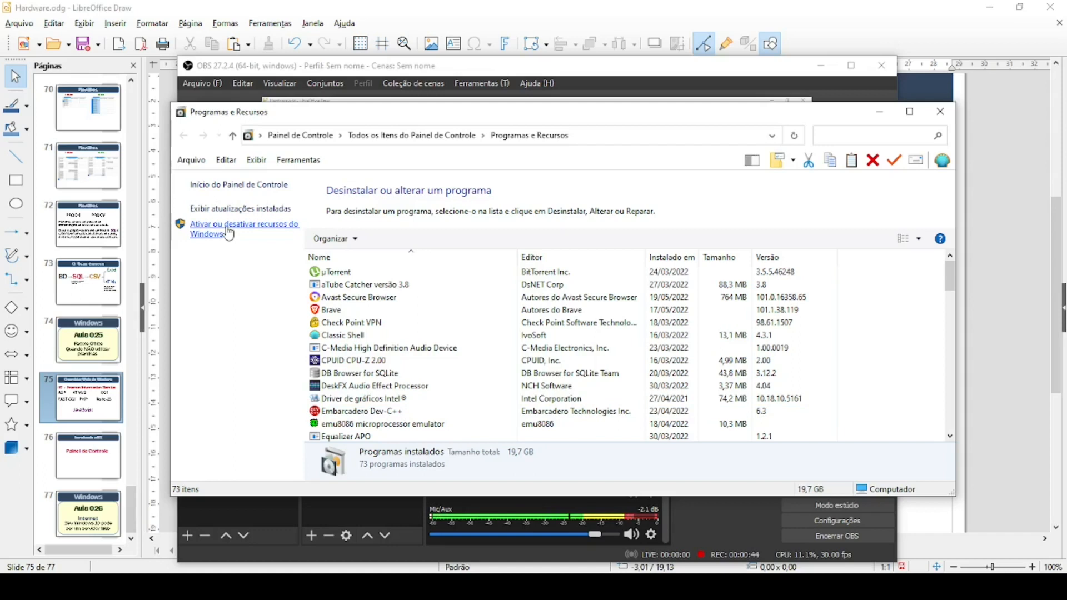
Open the Windows features list from Programas e Recursos and expand Serviços de Informações da Internet.
left_click(228, 233)
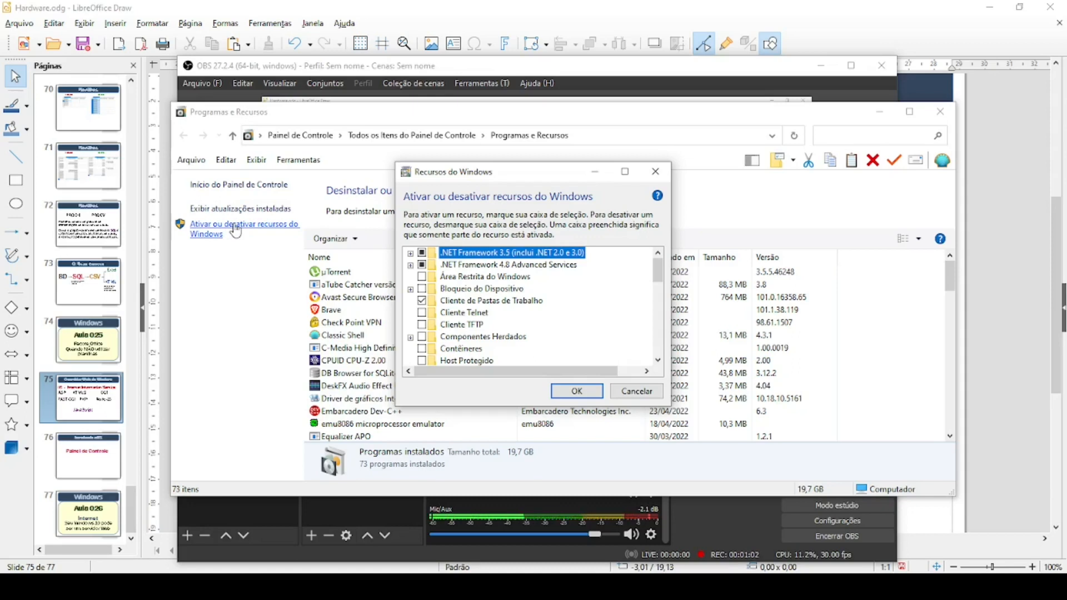
scroll(550, 323, "down", 1)
scroll(550, 322, "down", 2)
scroll(550, 323, "down", 2)
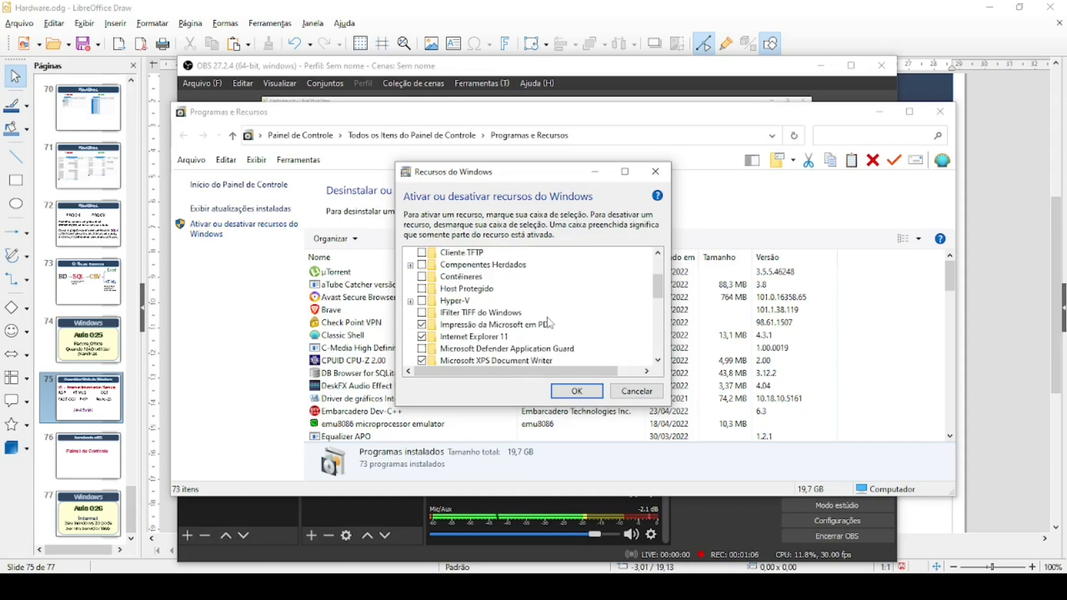
scroll(550, 323, "down", 1)
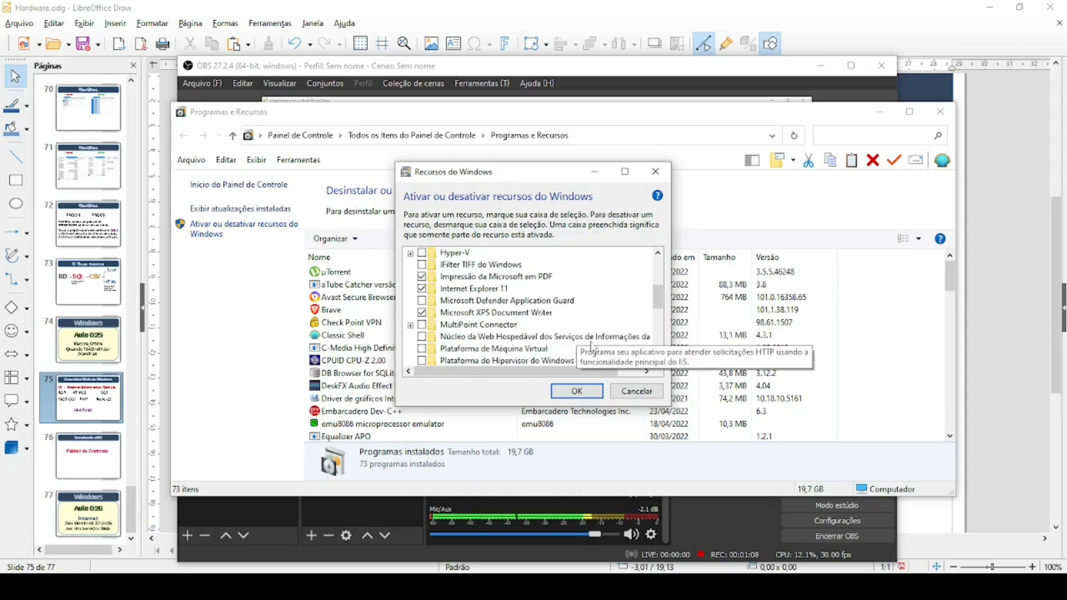
scroll(621, 349, "down", 2)
scroll(621, 349, "down", 1)
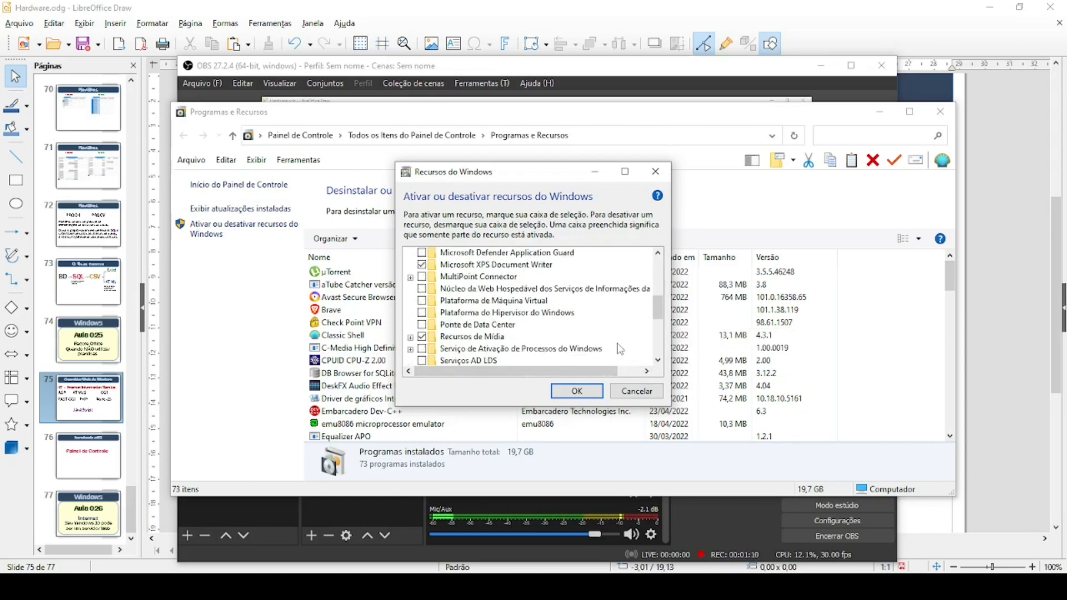
scroll(621, 349, "down", 2)
scroll(596, 348, "down", 2)
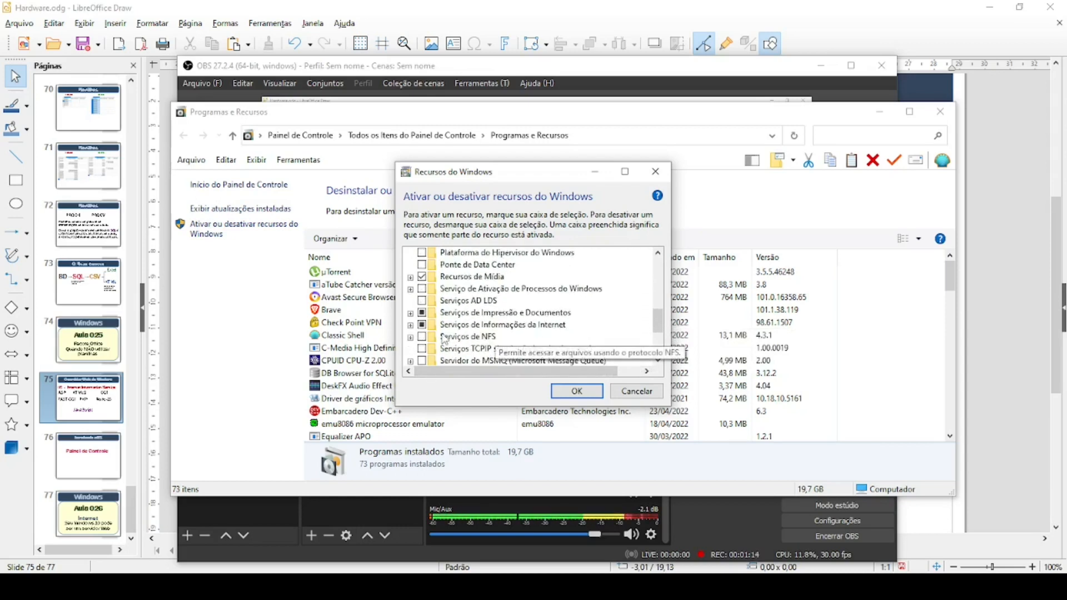
left_click(410, 325)
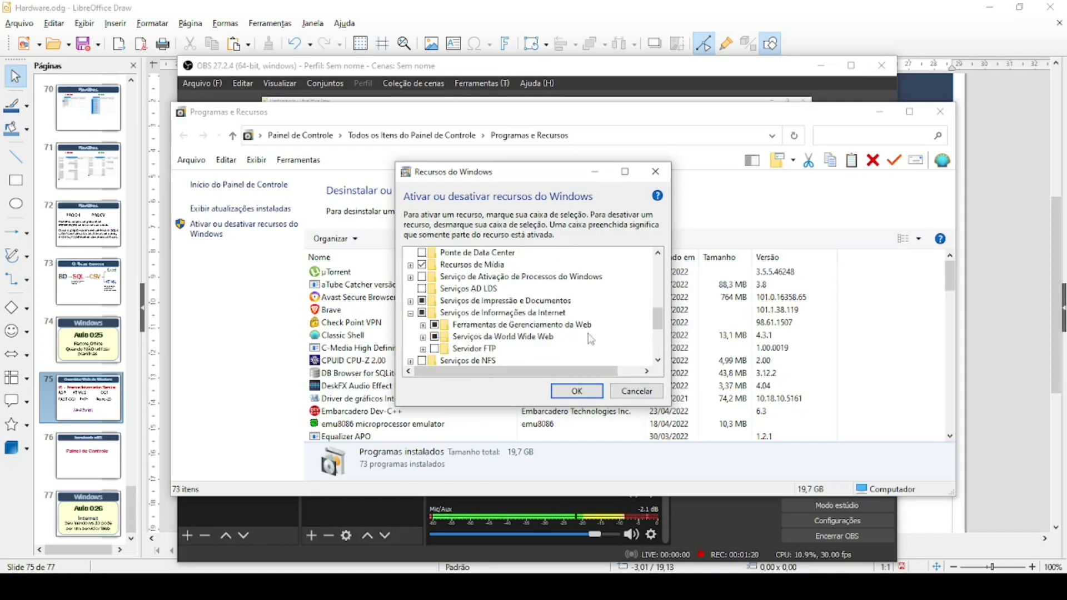
Expand Serviços da World Wide Web and examine the components under Recursos de Desenvolvimento de Aplicativos.
scroll(589, 340, "down", 1)
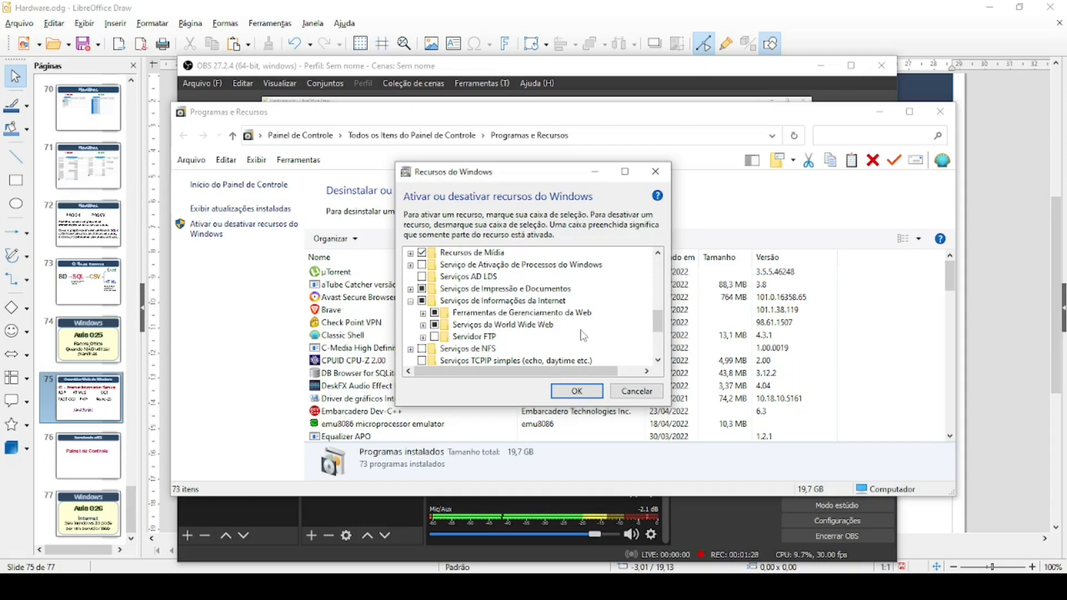
left_click(423, 326)
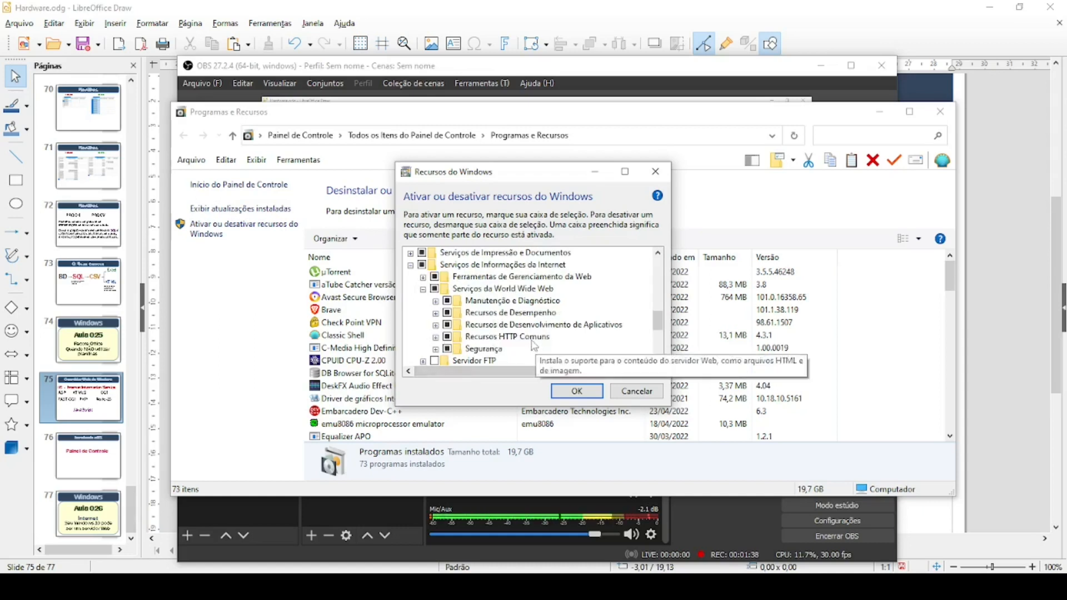
scroll(514, 349, "down", 1)
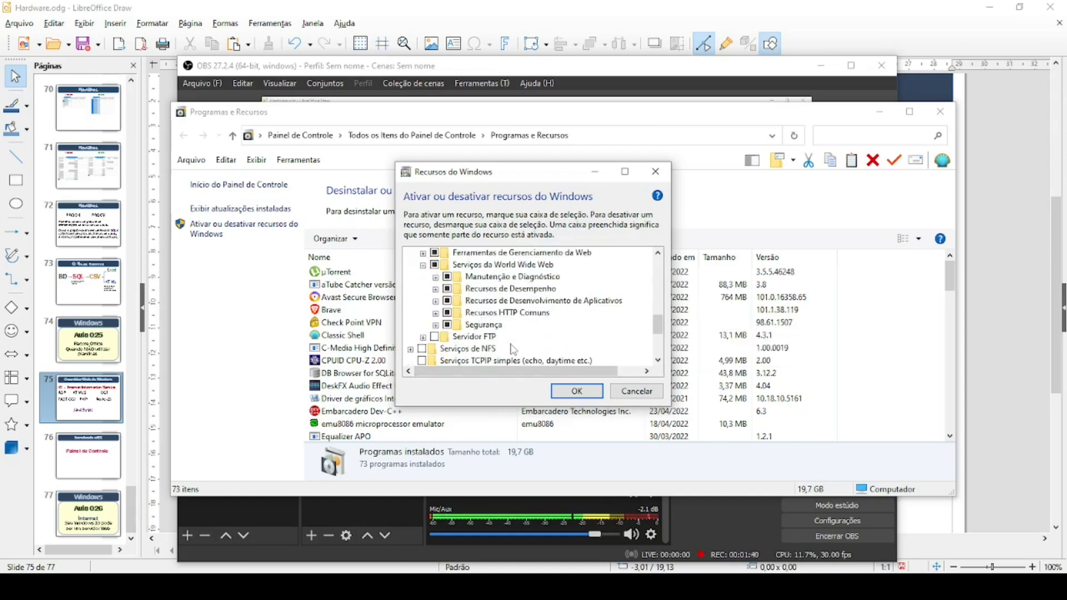
left_click(436, 289)
left_click(436, 289)
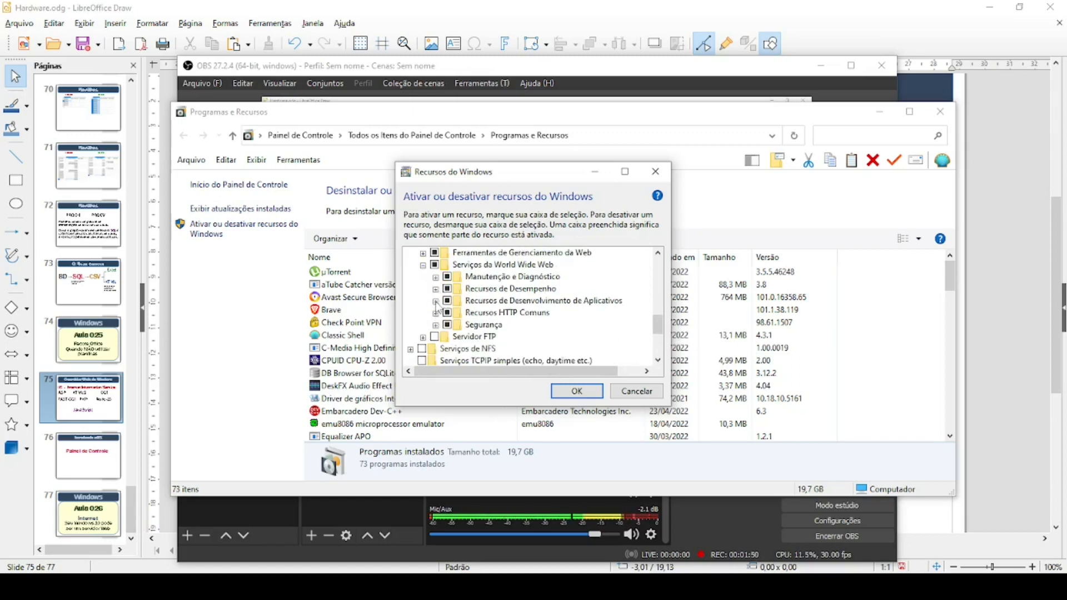
left_click(436, 301)
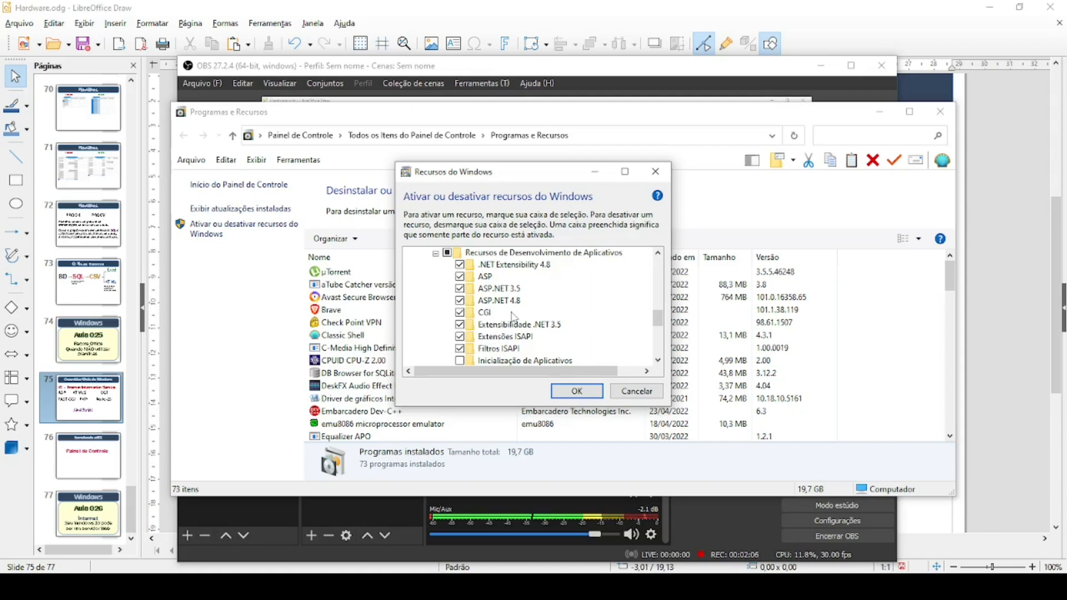
Accept the Windows features selection as it is and close Programas e Recursos.
left_click(436, 253)
scroll(409, 280, "up", 3)
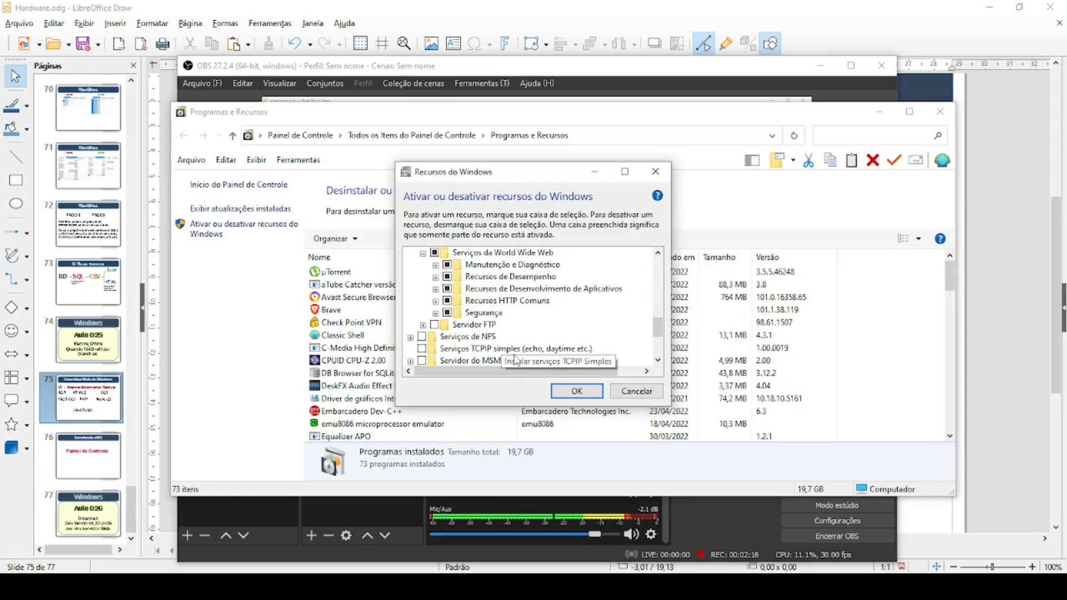
left_click(586, 398)
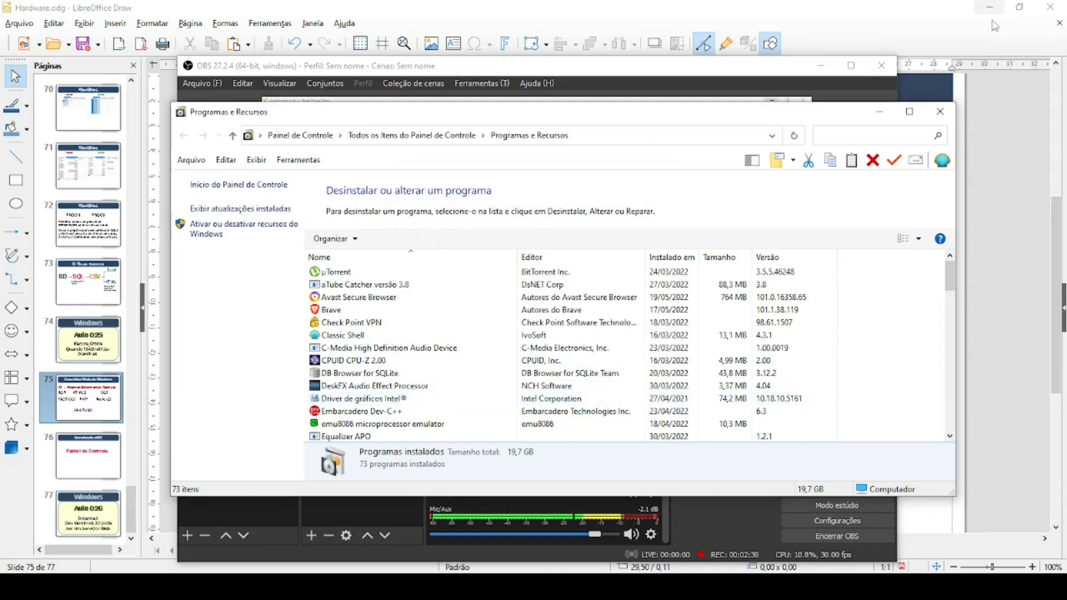
left_click(943, 114)
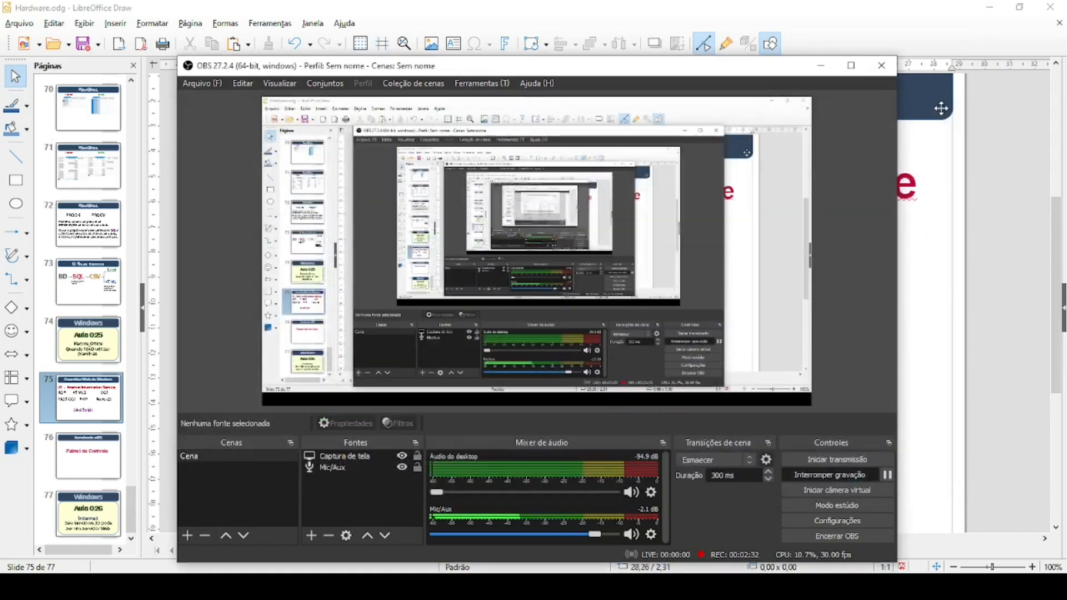
Switch to the open wwwroot window in File Explorer and browse through inetpub on drive C: into its wwwroot folder.
mouse_move(348, 586)
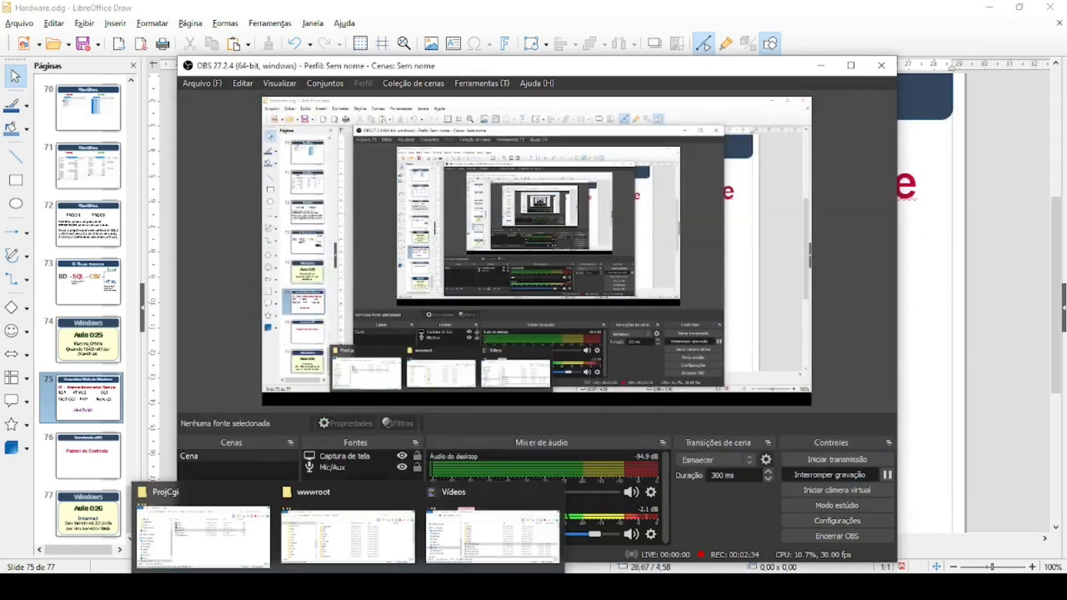
left_click(343, 550)
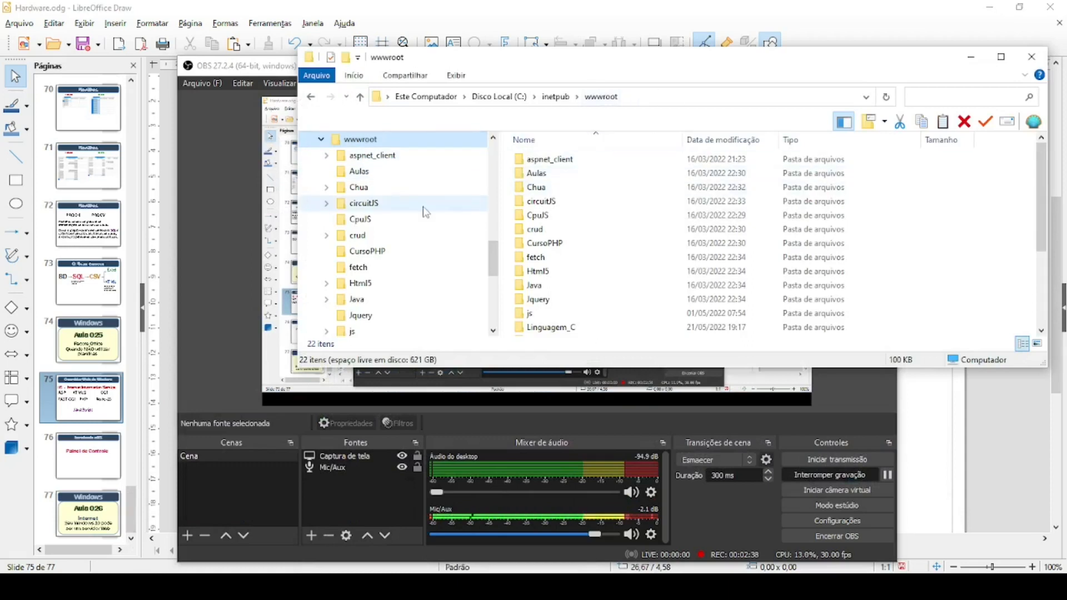
left_click_drag(491, 259, 496, 222)
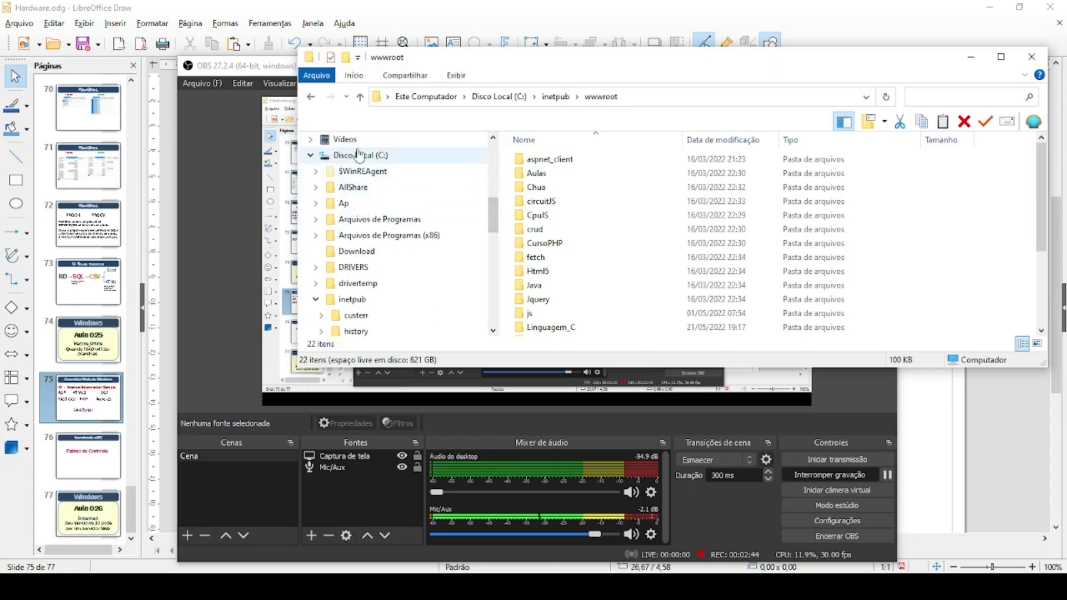
scroll(414, 299, "down", 2)
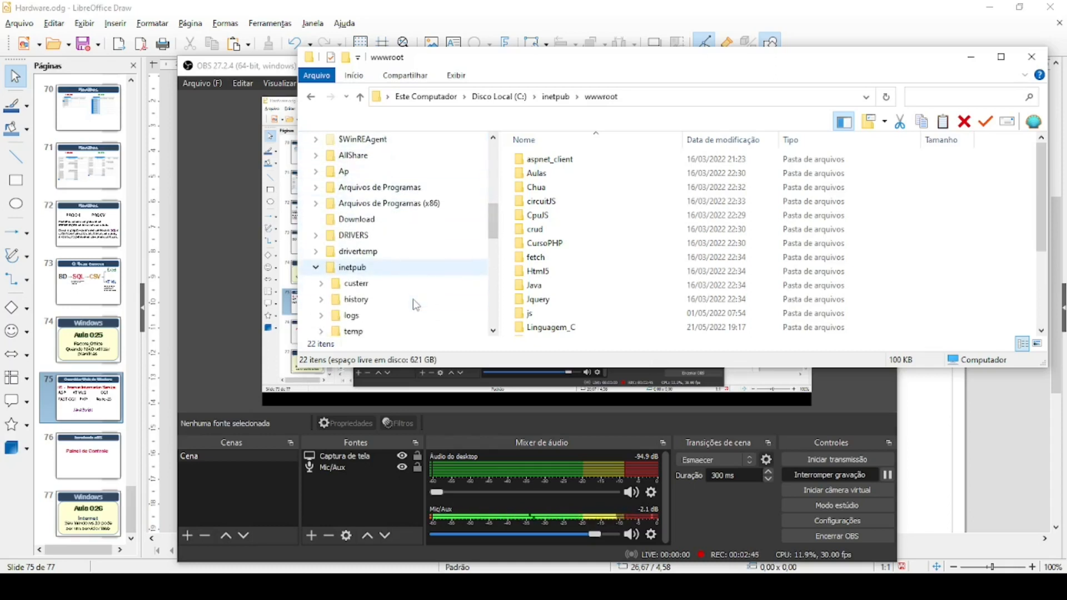
left_click(357, 274)
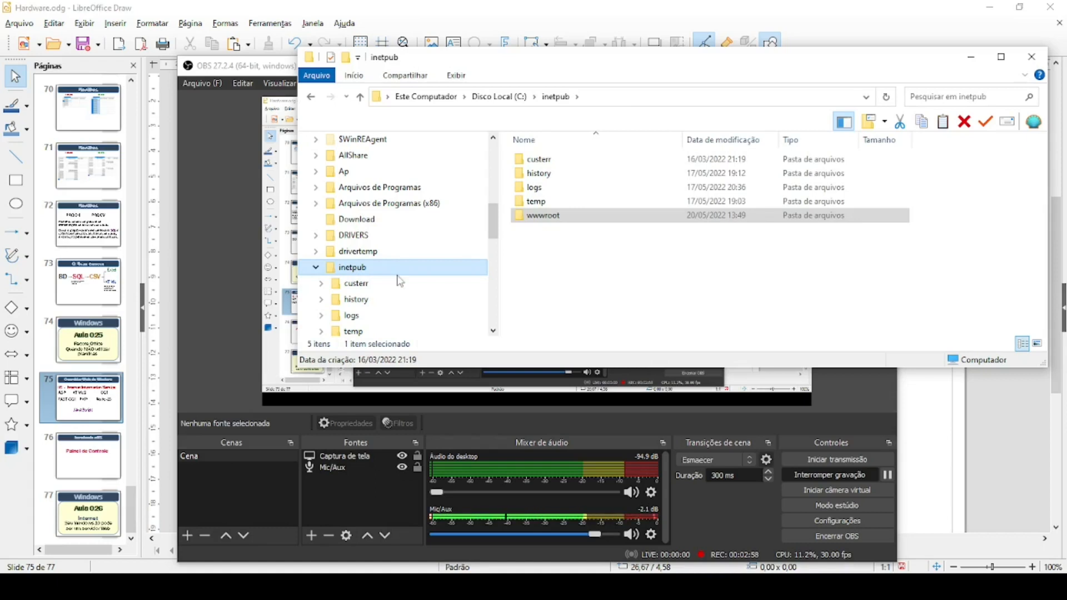
scroll(399, 280, "down", 1)
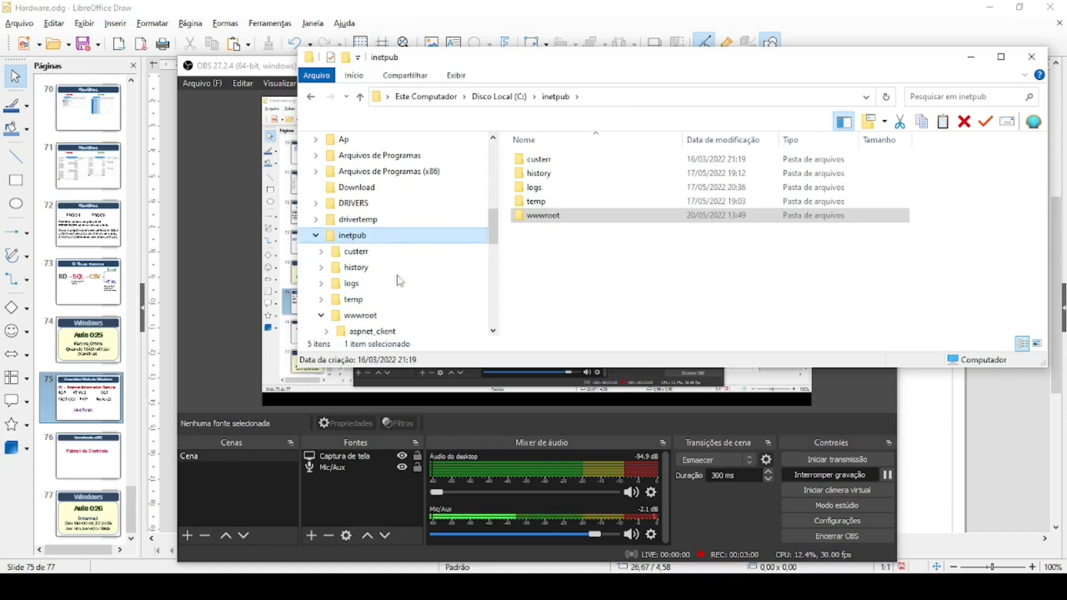
left_click(369, 322)
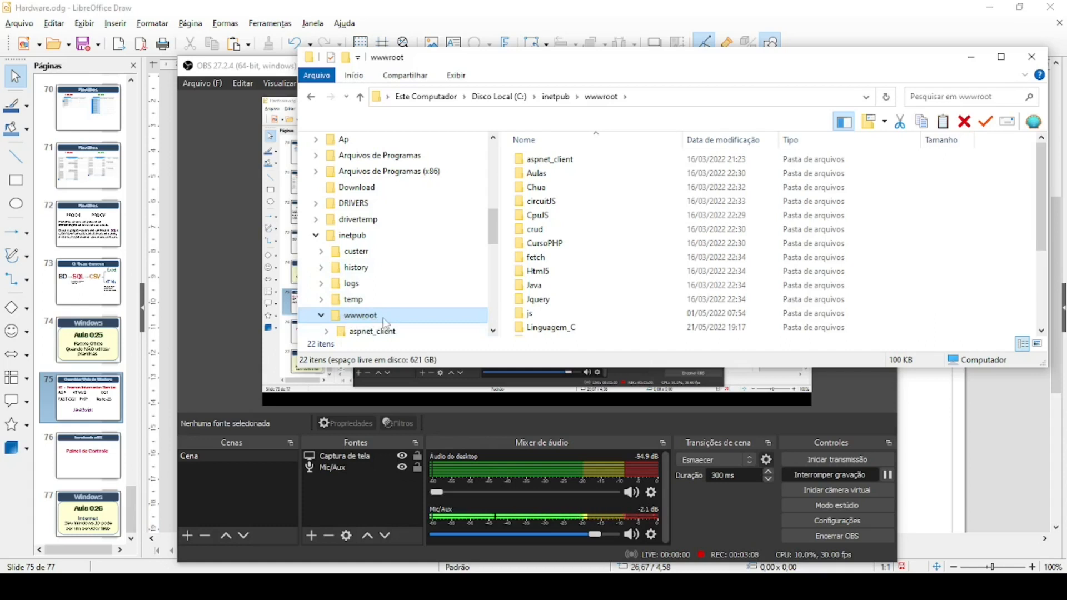
Create a new text document in the wwwroot folder and rename it index.html, accepting the extension change.
scroll(383, 324, "down", 1)
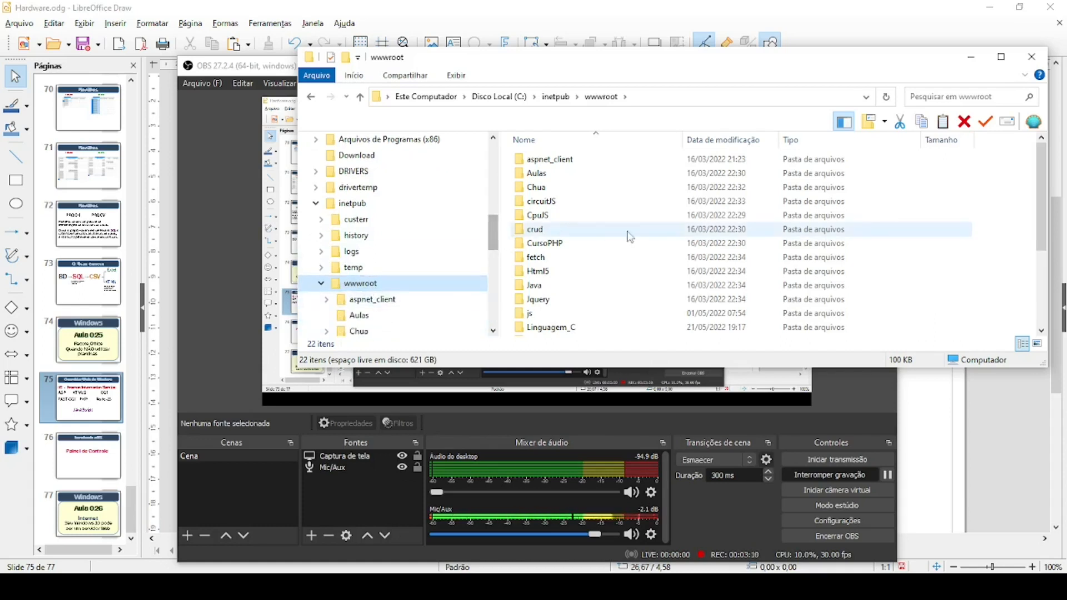
scroll(631, 234, "down", 3)
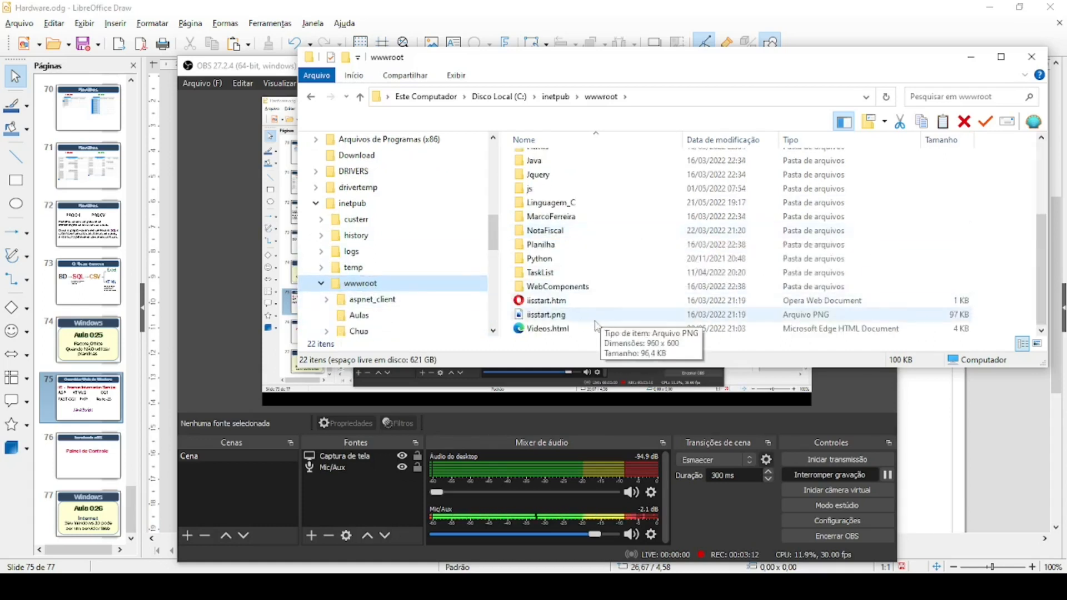
mouse_move(567, 331)
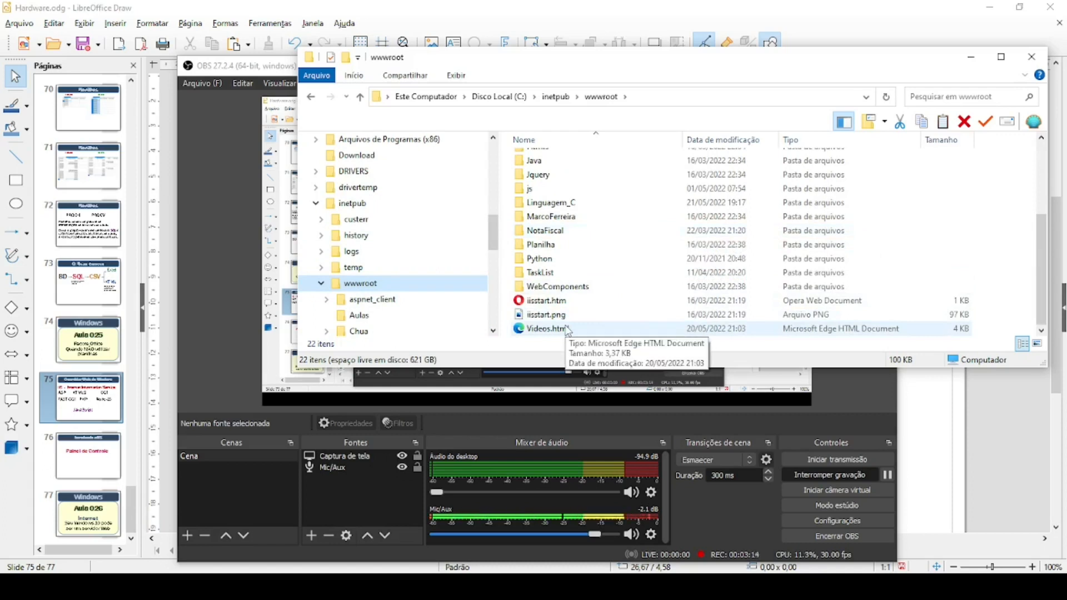
right_click(628, 283)
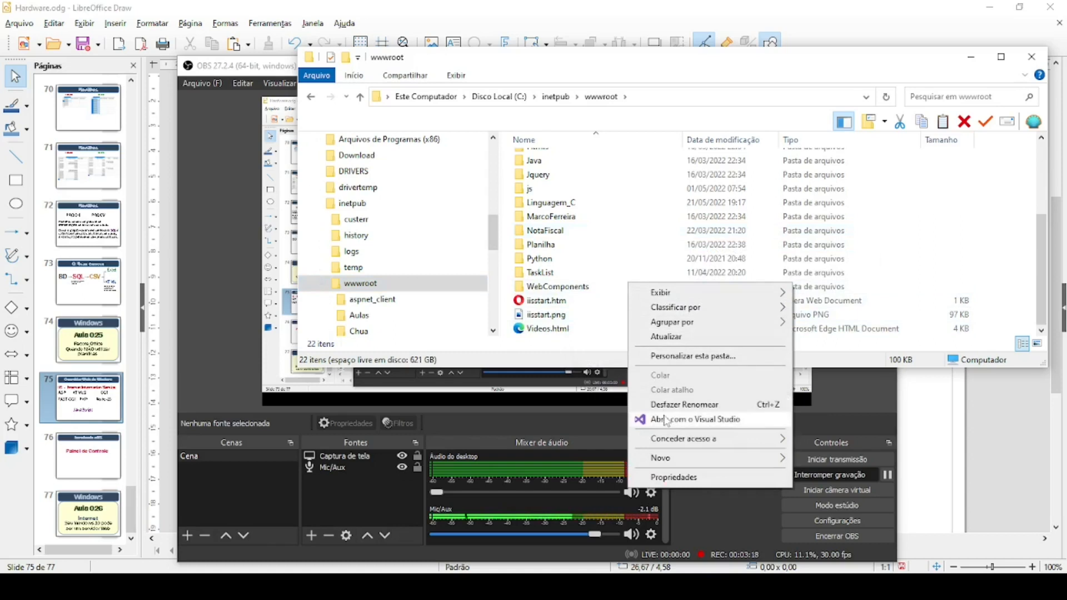
mouse_move(684, 459)
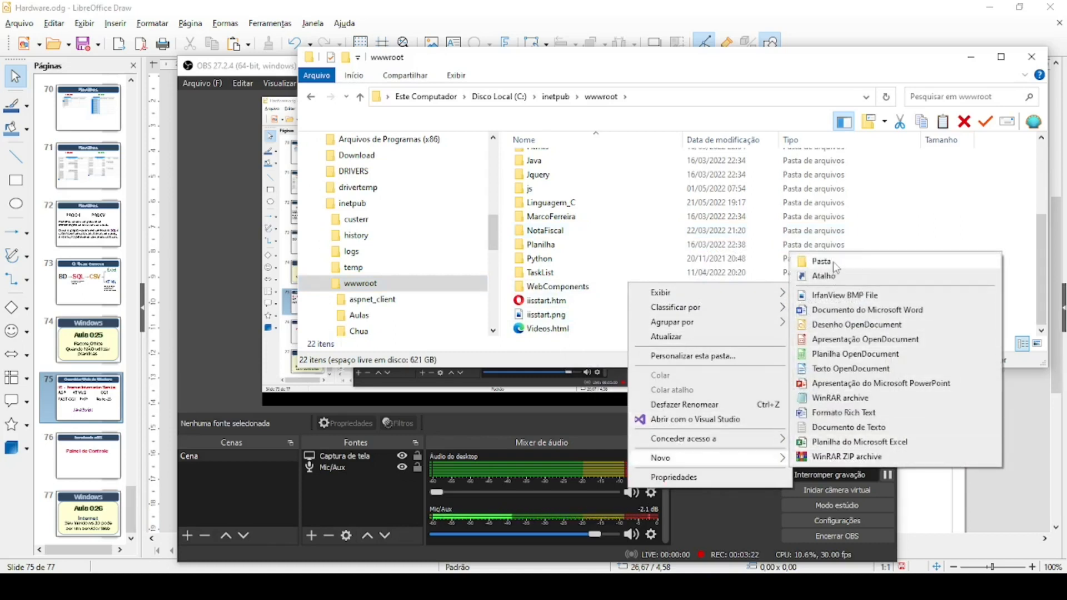
left_click(846, 428)
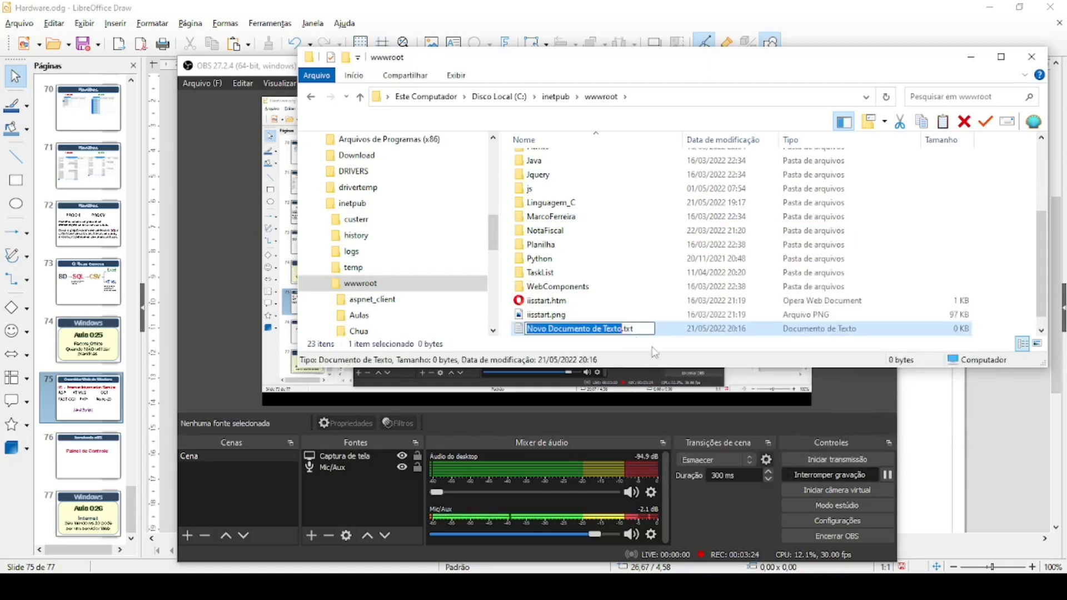
left_click_drag(639, 327, 487, 332)
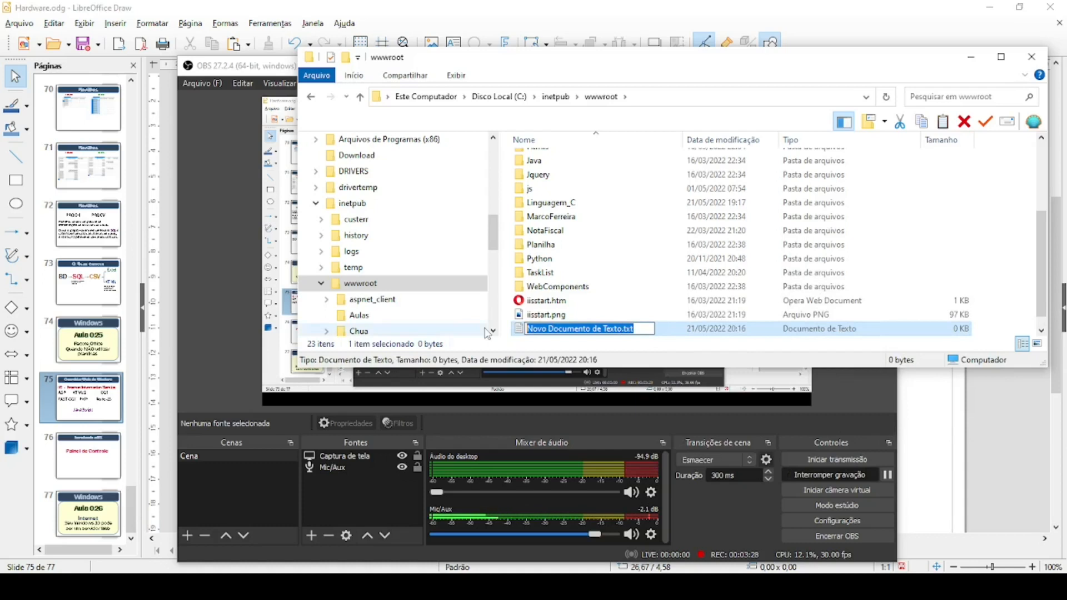
type("index.htm")
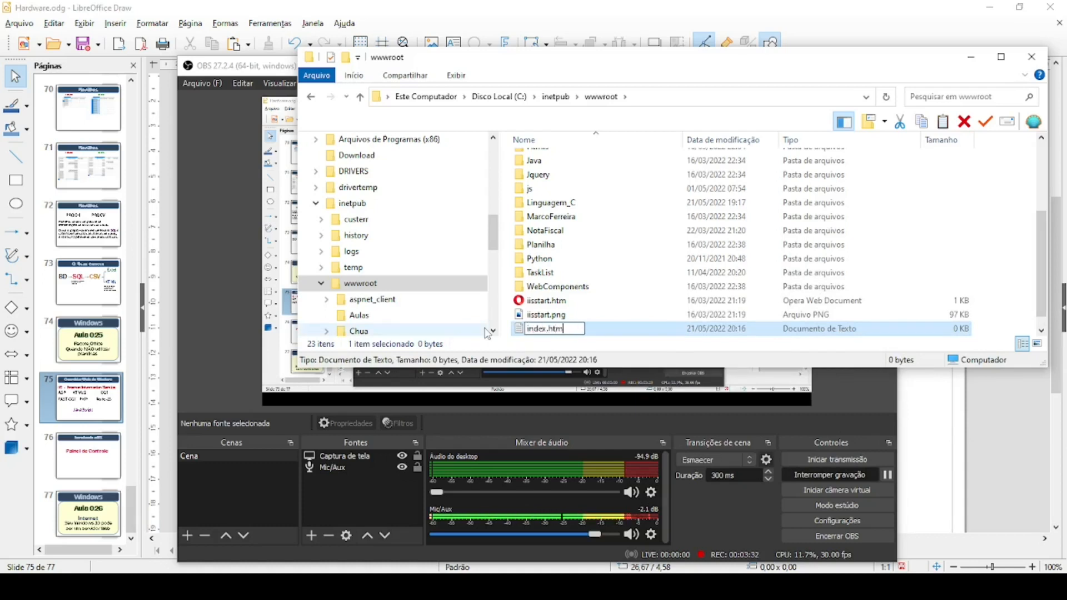
type("l")
key("Return")
key("Return")
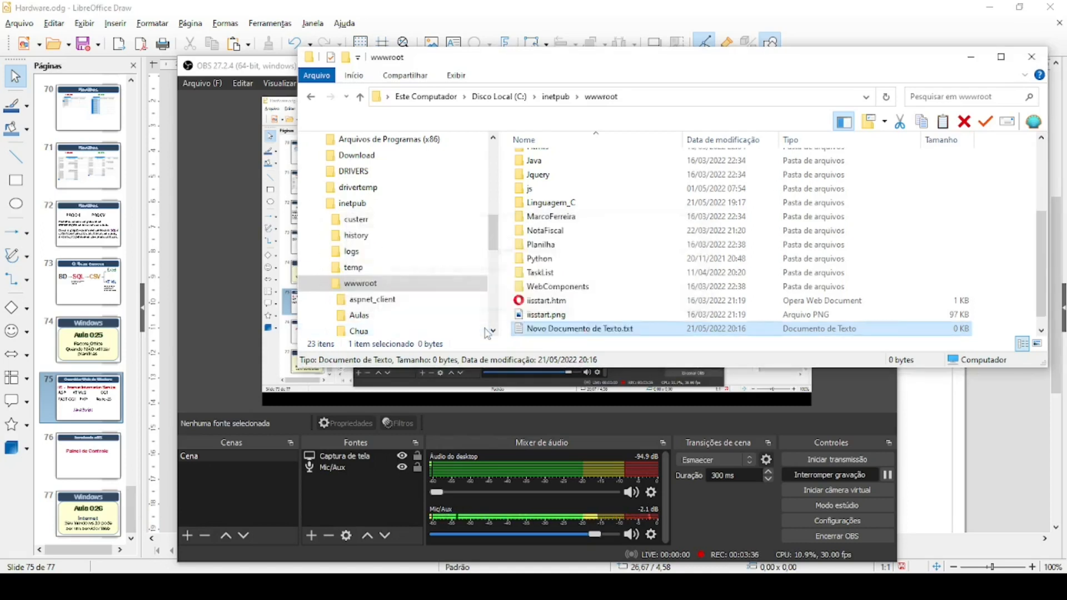
Open index.html from wwwroot in the SciTE text editor.
right_click(556, 329)
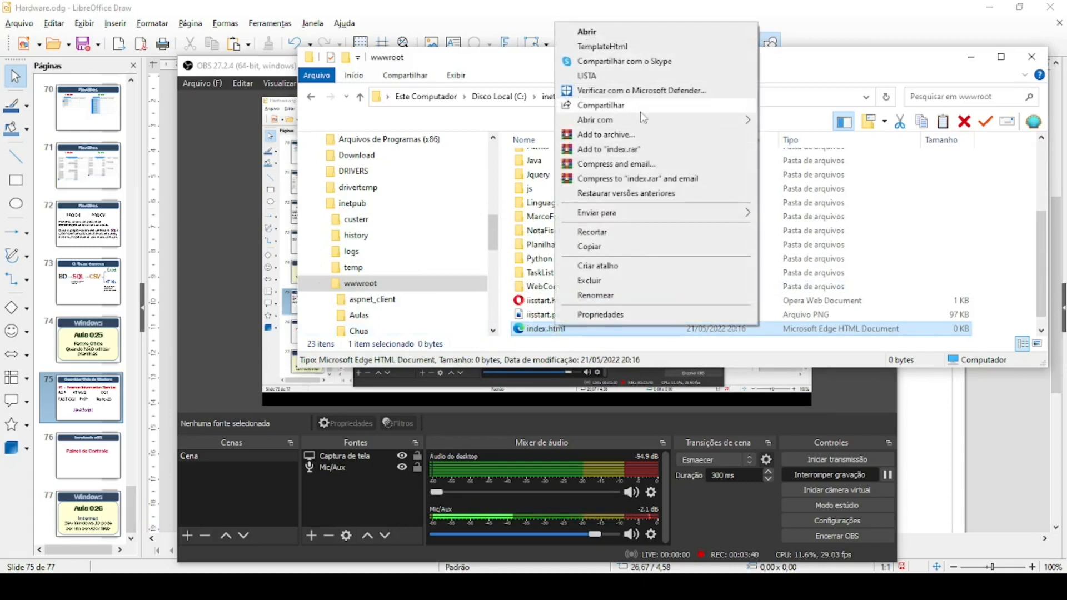
mouse_move(628, 119)
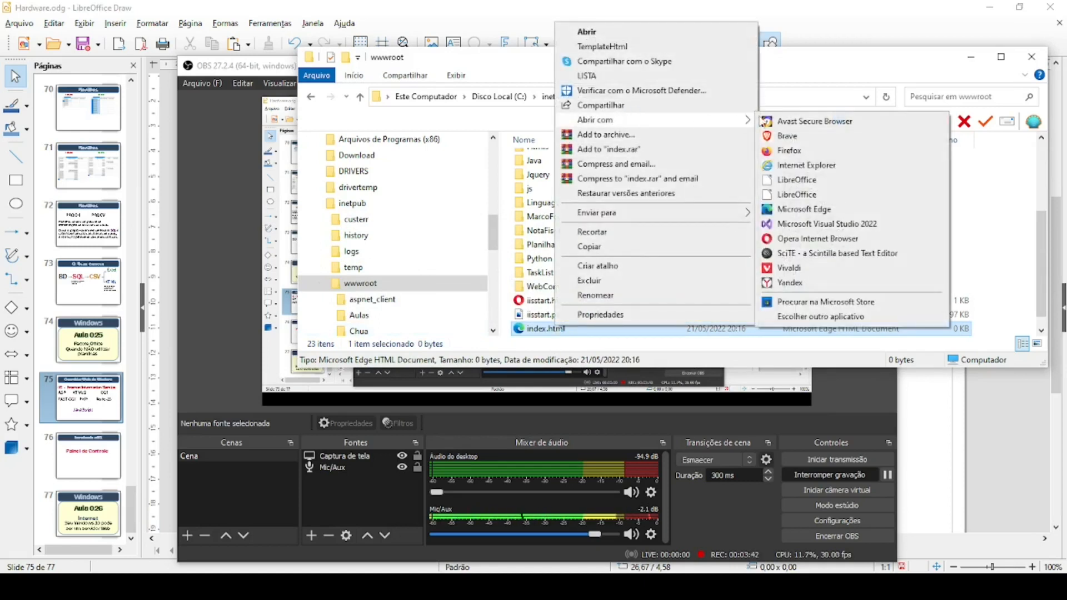
left_click(800, 253)
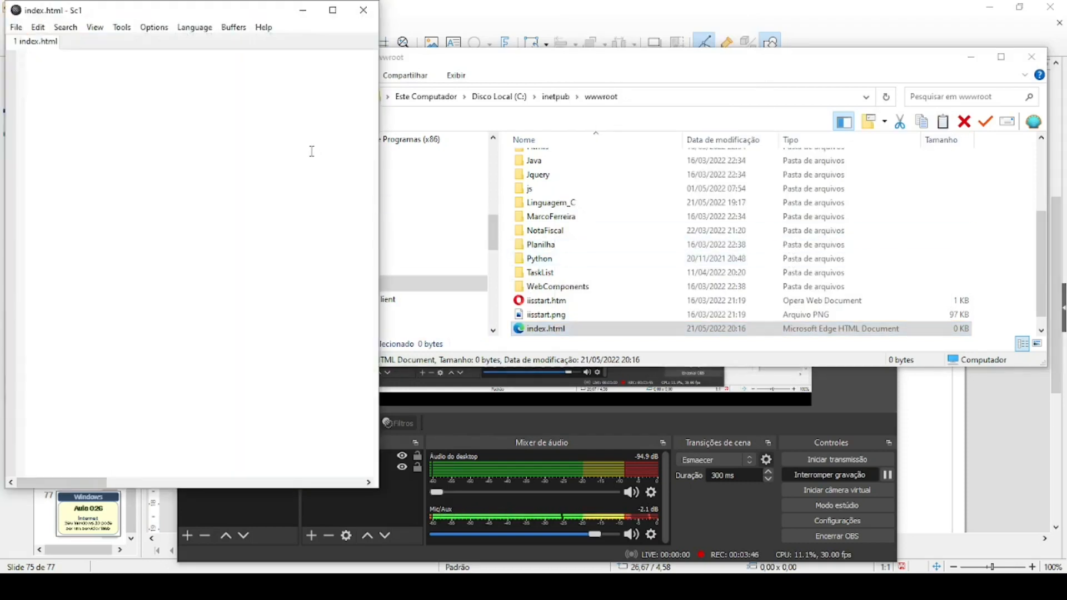
Write the HTML paragraph "<p>Cheguei aqui</p>" in the empty index.html file.
type("<p>")
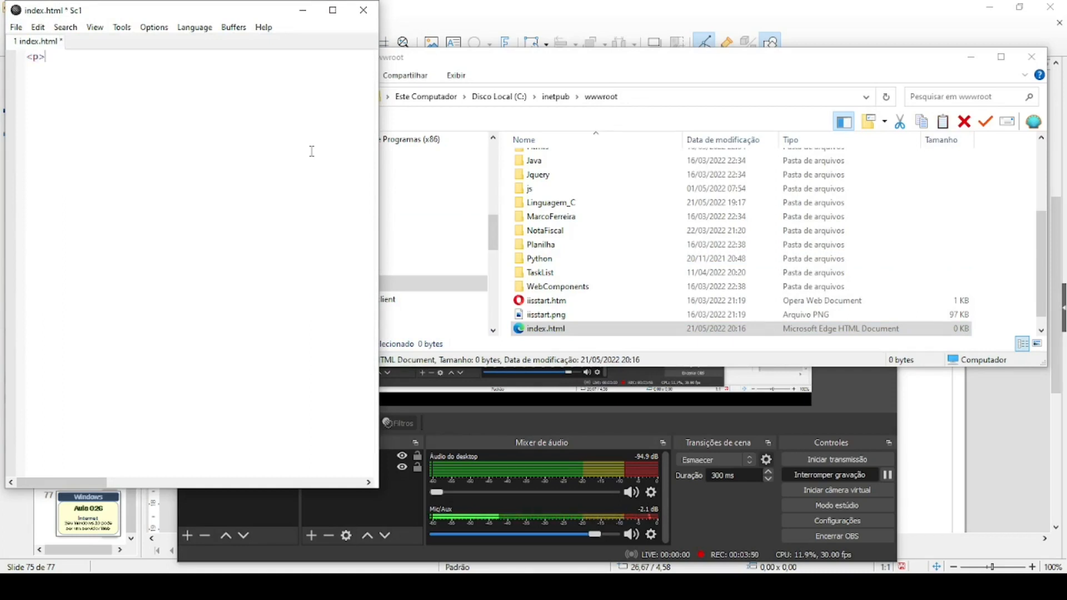
type("Chegue")
type("p>")
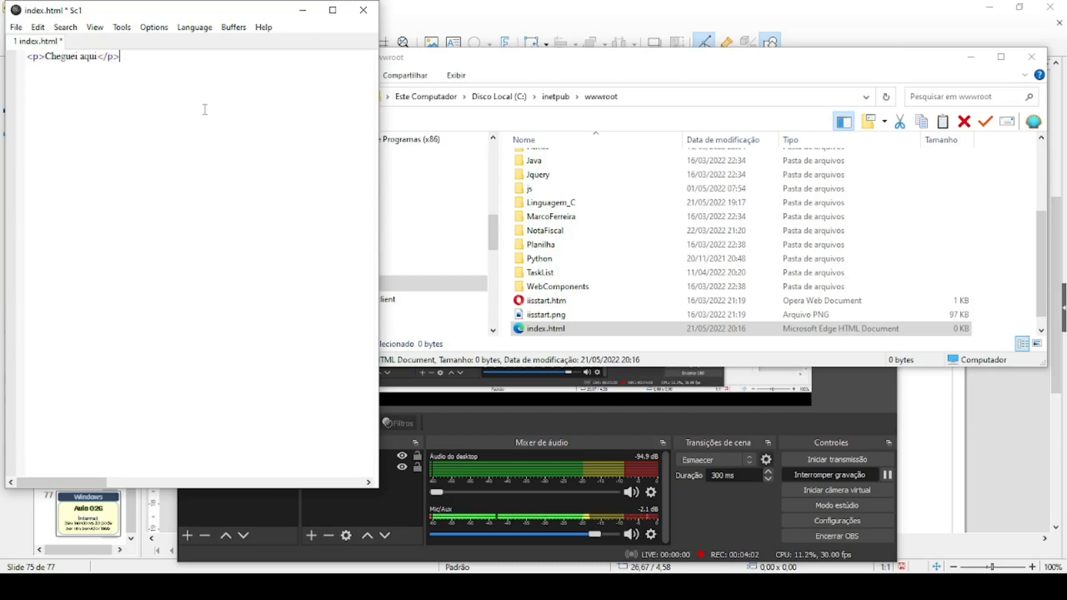
Enlarge the editor's text display and save the changes to index.html.
scroll(205, 110, "up", 7)
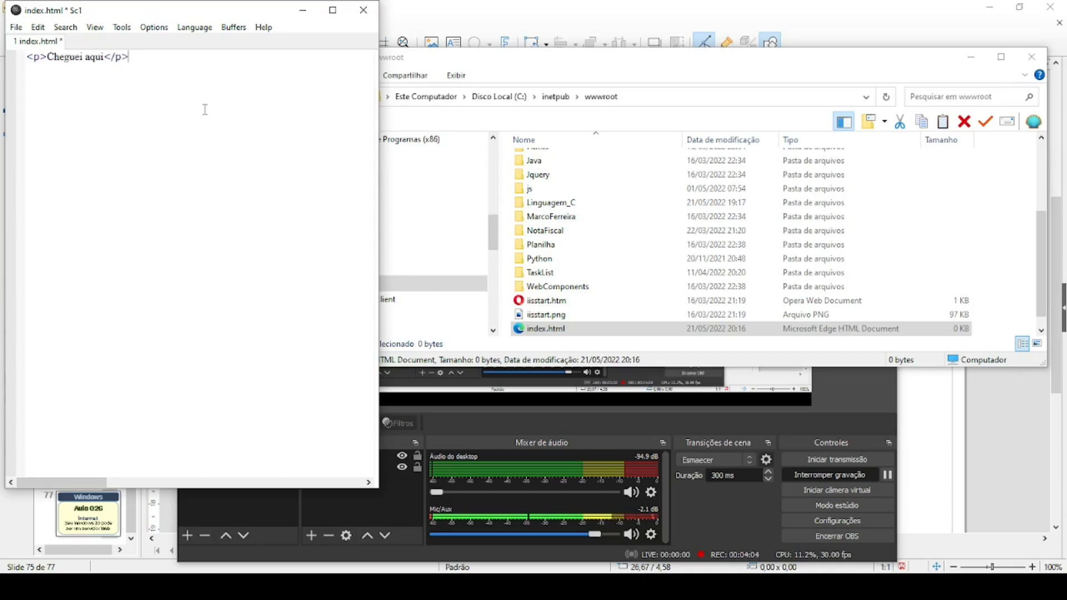
scroll(205, 109, "up", 2)
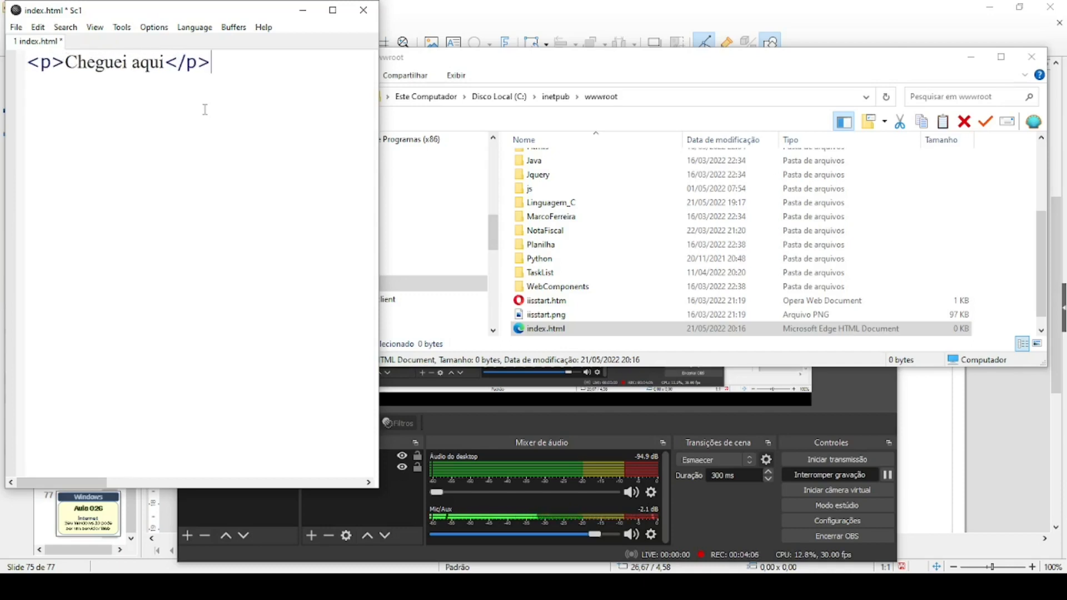
left_click(16, 27)
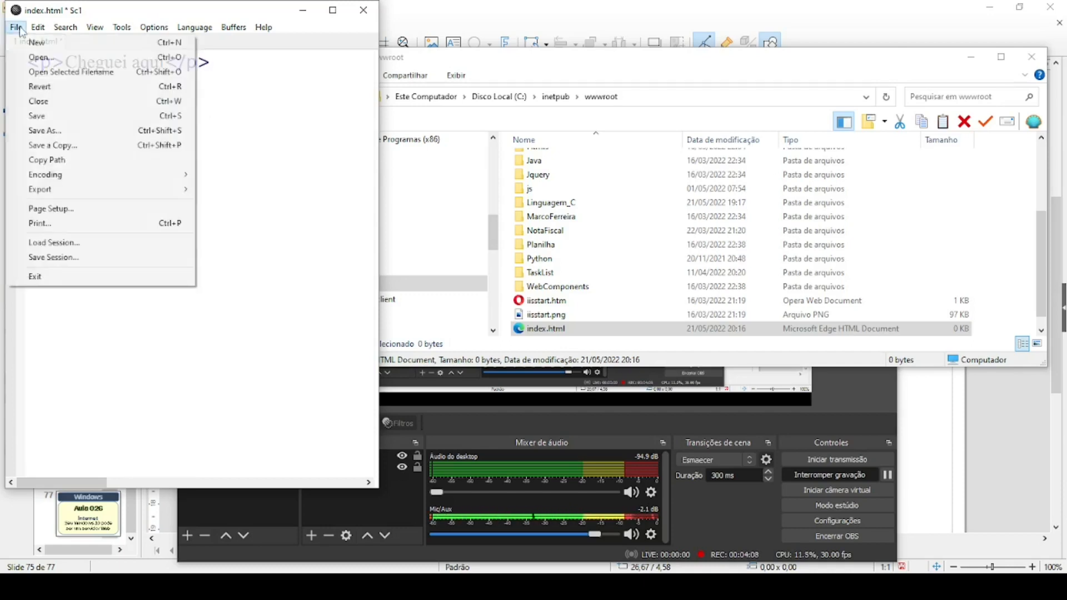
left_click(49, 115)
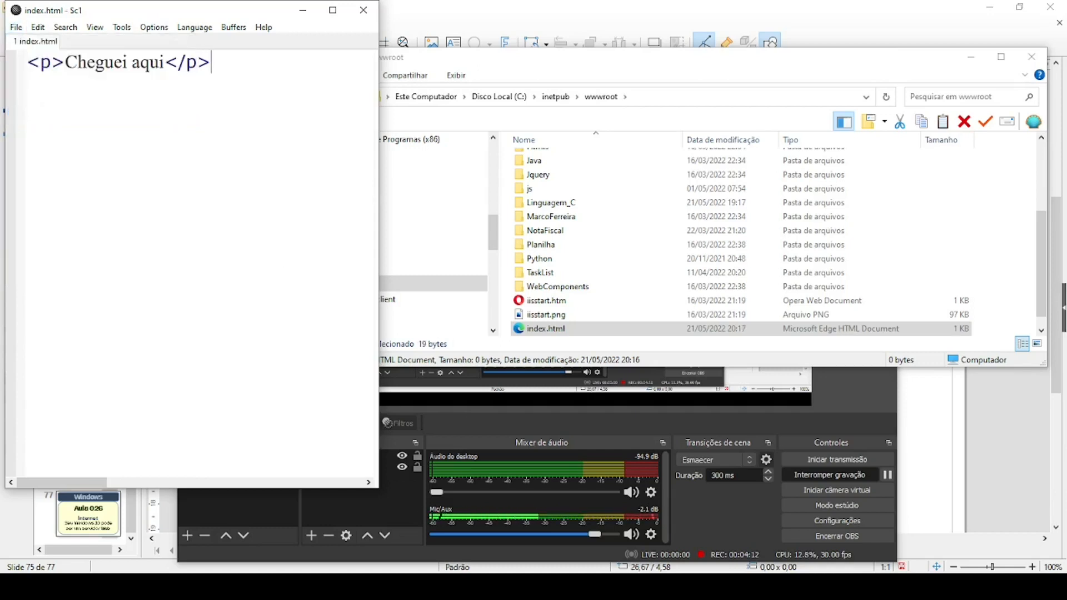
Switch to the Microsoft Edge browser and load localhost in a new tab.
left_click(639, 587)
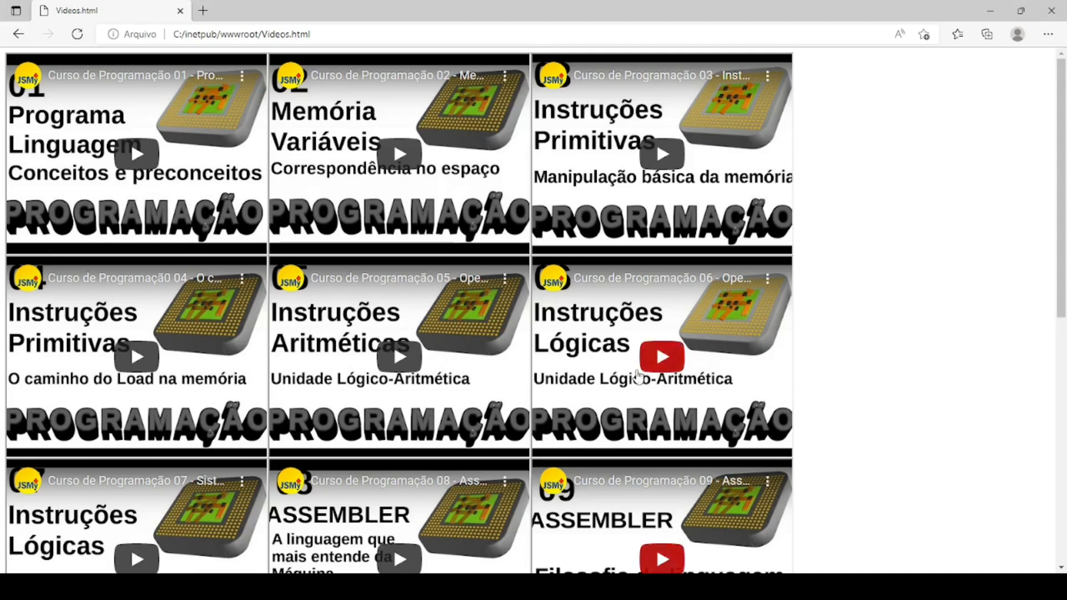
left_click(203, 11)
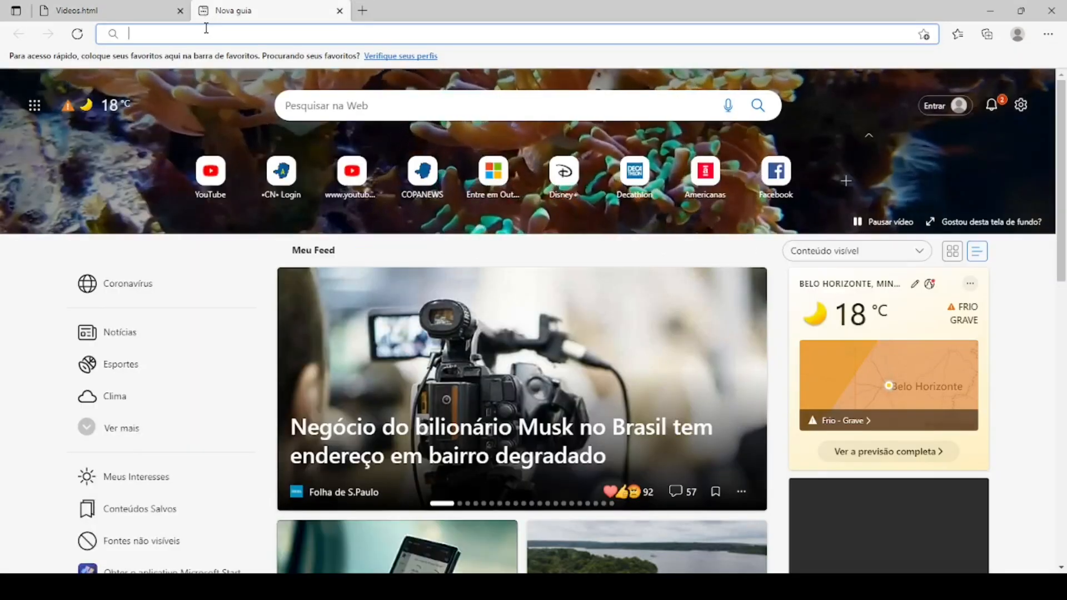
type("local")
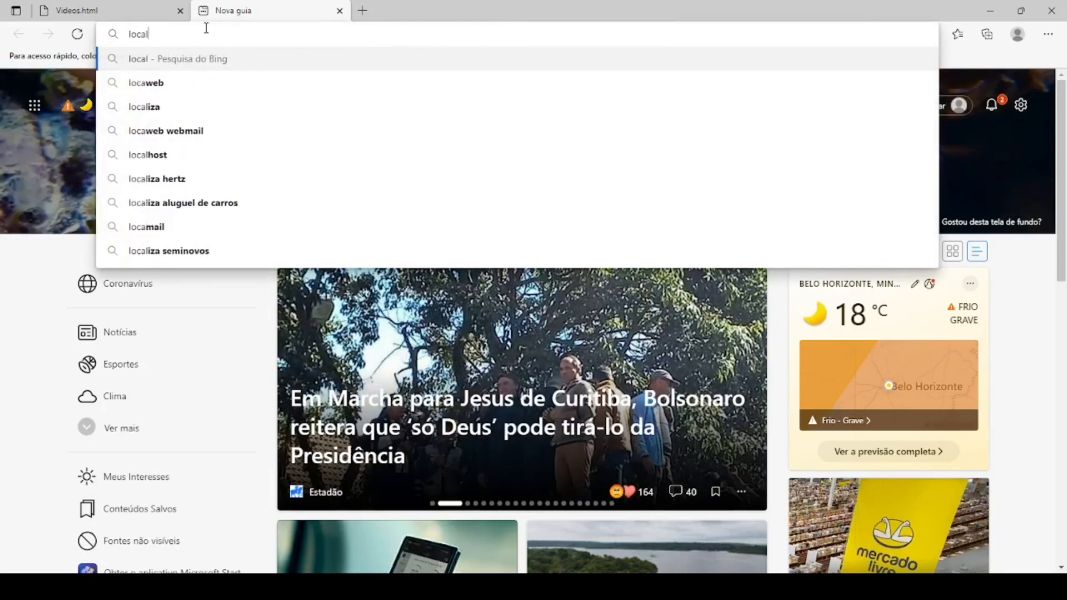
type("hosyt")
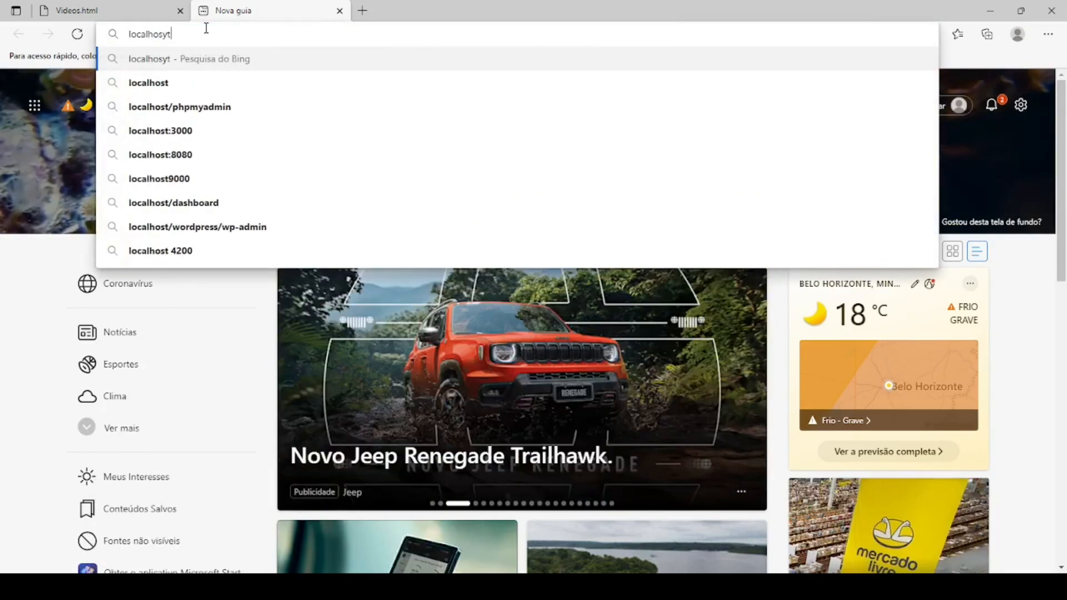
key("BackSpace")
key("BackSpace")
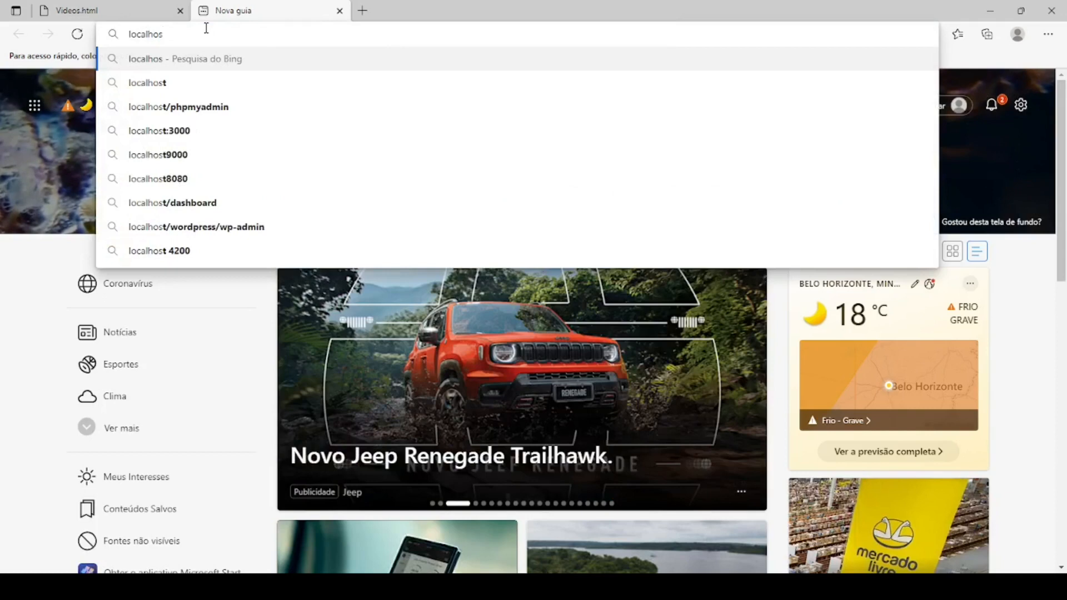
type("t")
key("Return")
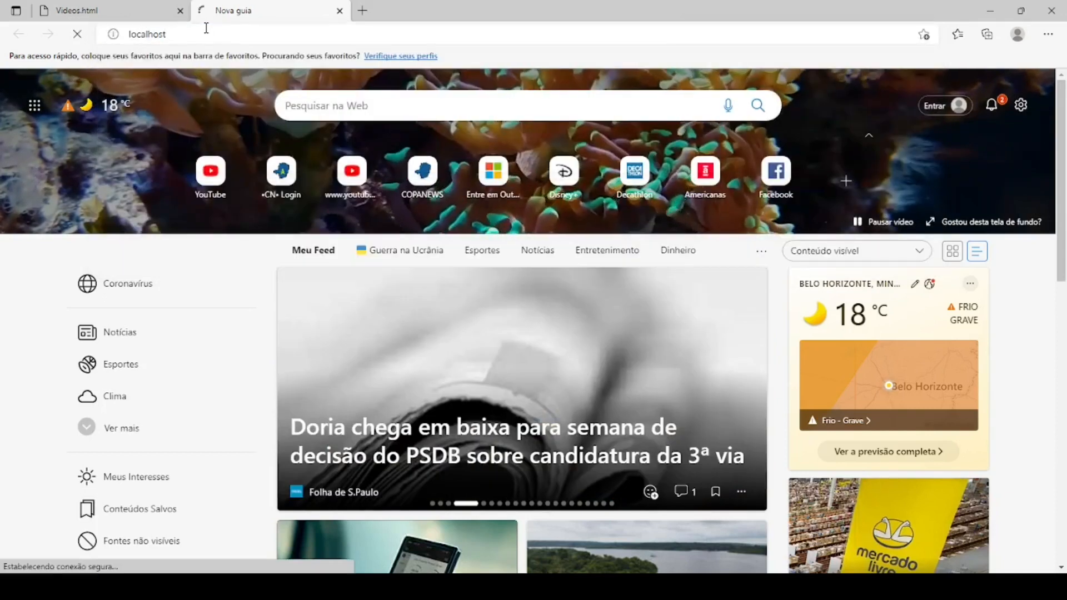